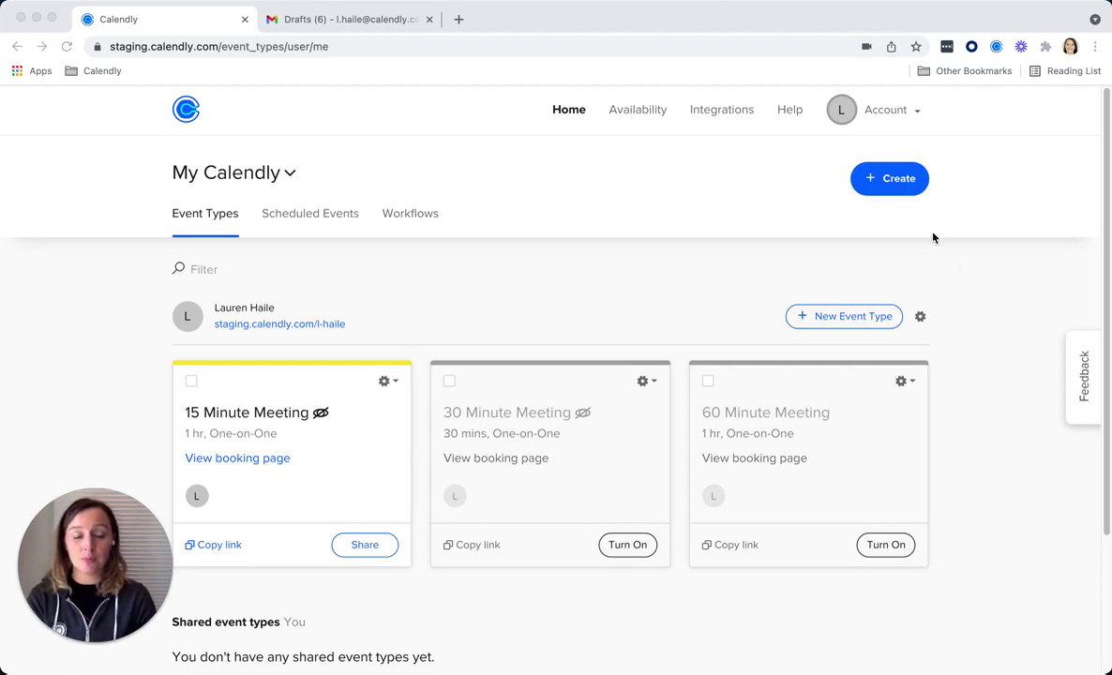
# - Start a new Meeting poll from the Create menu, with 30-minute duration in Eastern Time
pyautogui.click(923, 191)
pyautogui.click(910, 188)
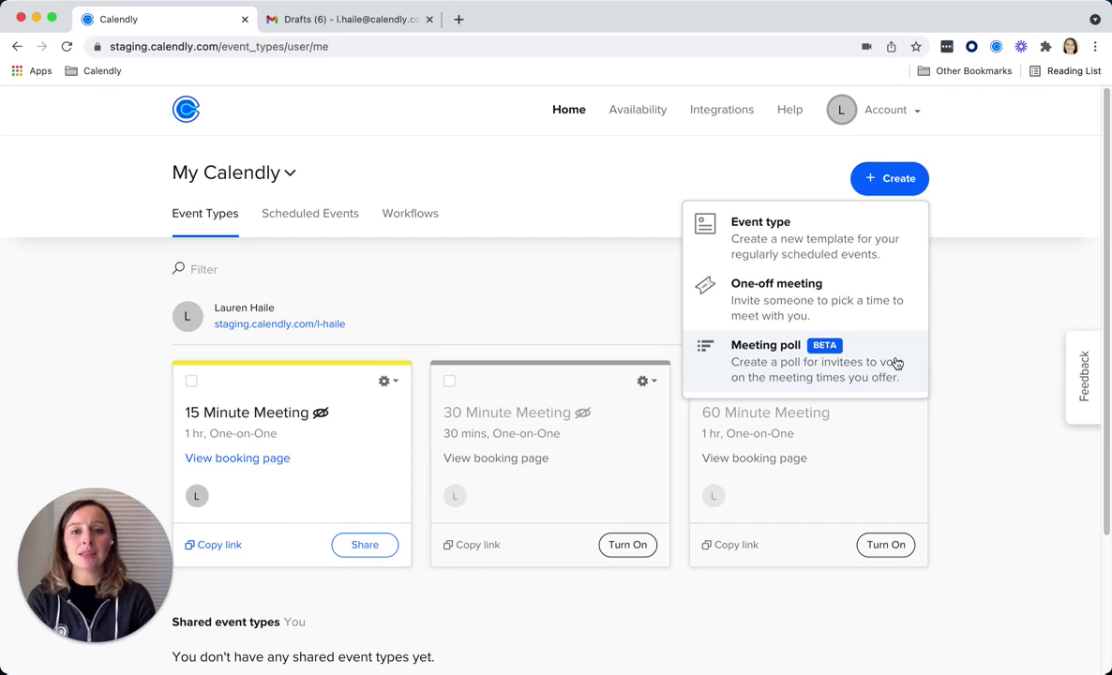
pyautogui.click(899, 362)
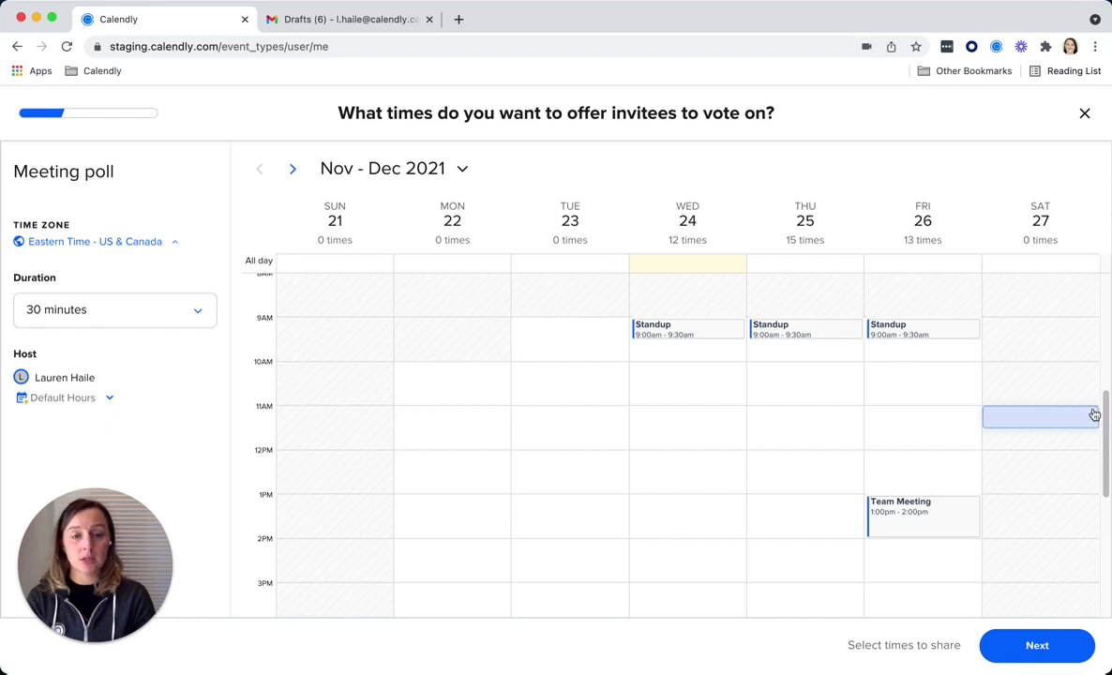
# - Offer Friday 10:00am–12:30pm, Saturday 10:00am and Thursday 10:00am as poll times, then continue
pyautogui.click(945, 394)
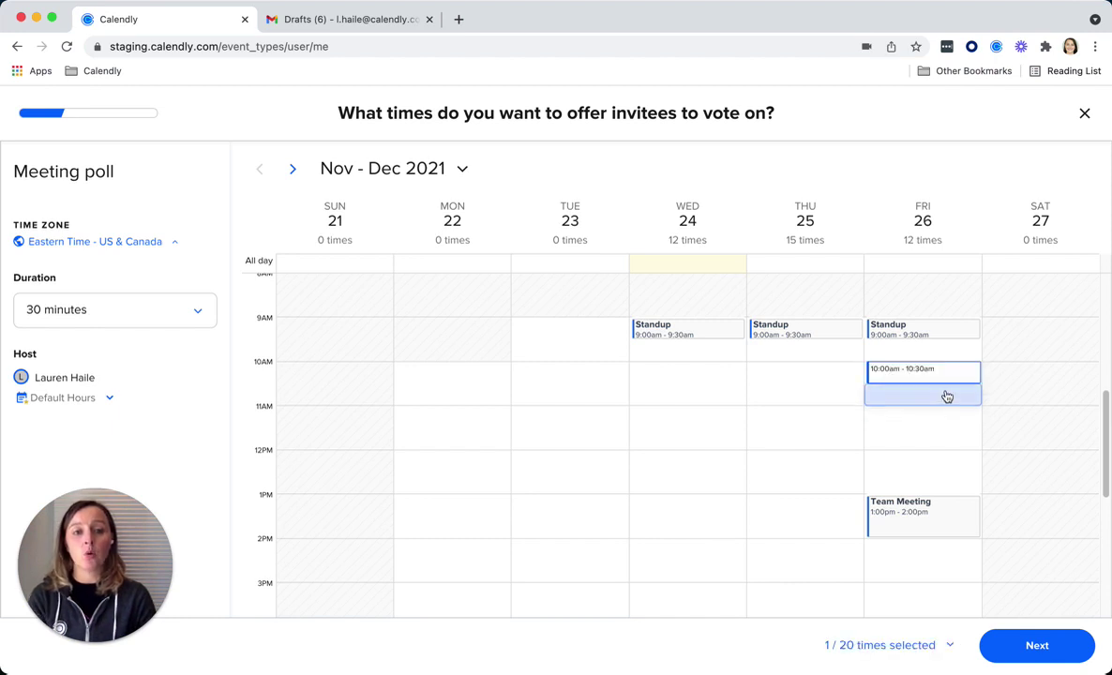
pyautogui.click(939, 415)
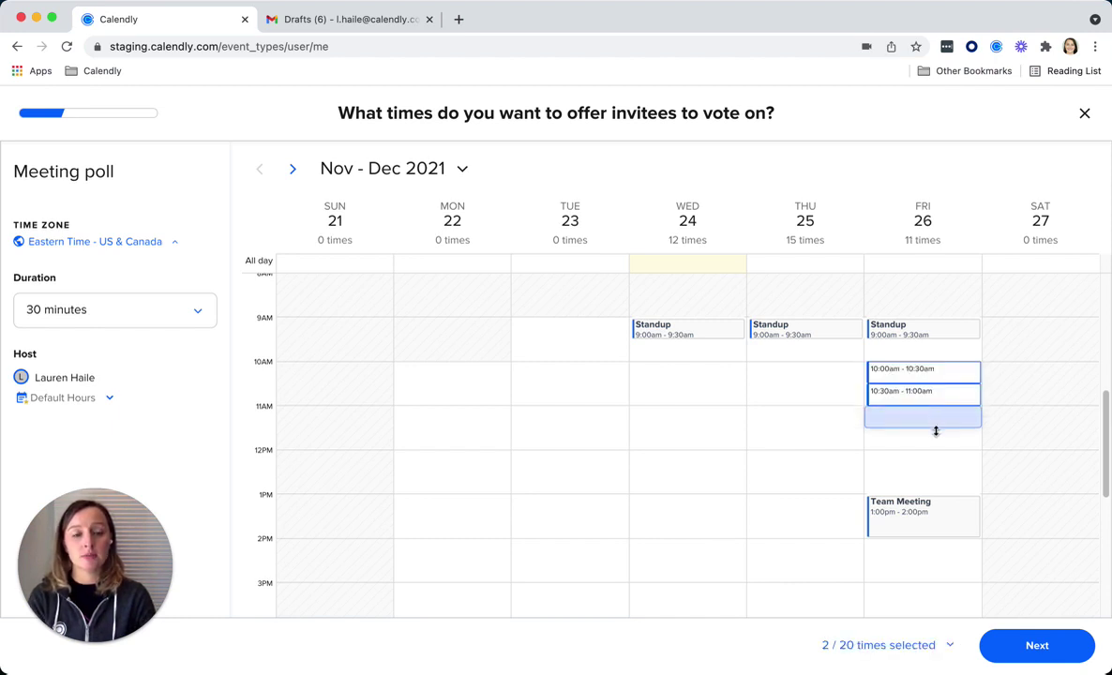
pyautogui.click(934, 437)
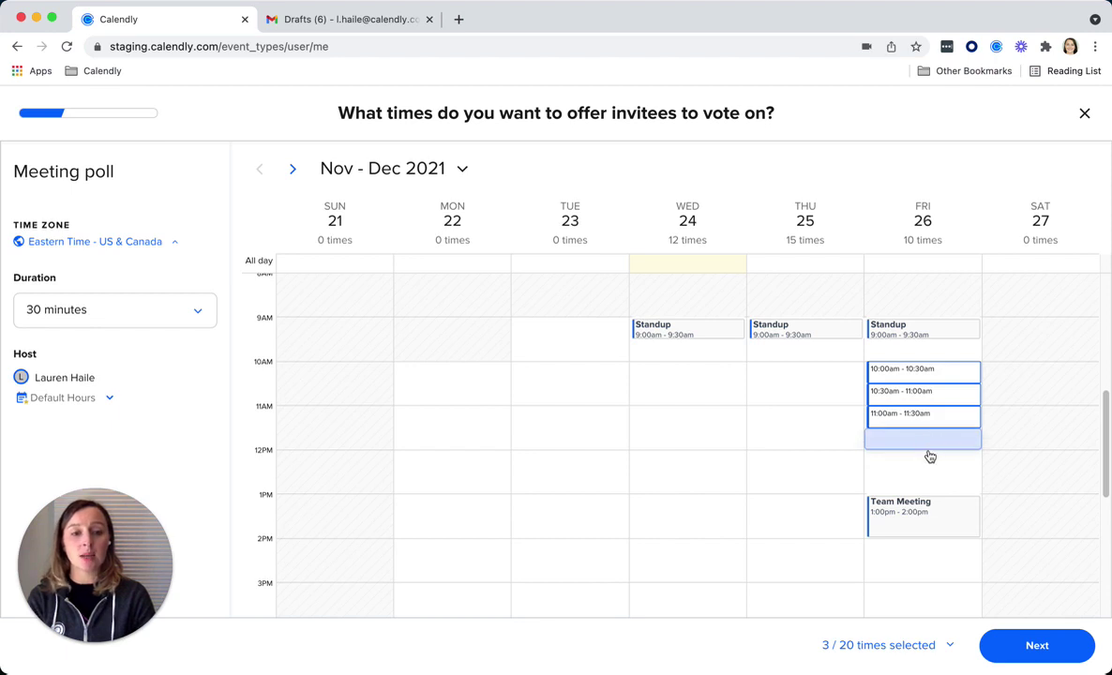
pyautogui.click(931, 441)
pyautogui.click(930, 460)
pyautogui.click(931, 482)
pyautogui.click(1032, 412)
pyautogui.click(829, 372)
pyautogui.click(1037, 646)
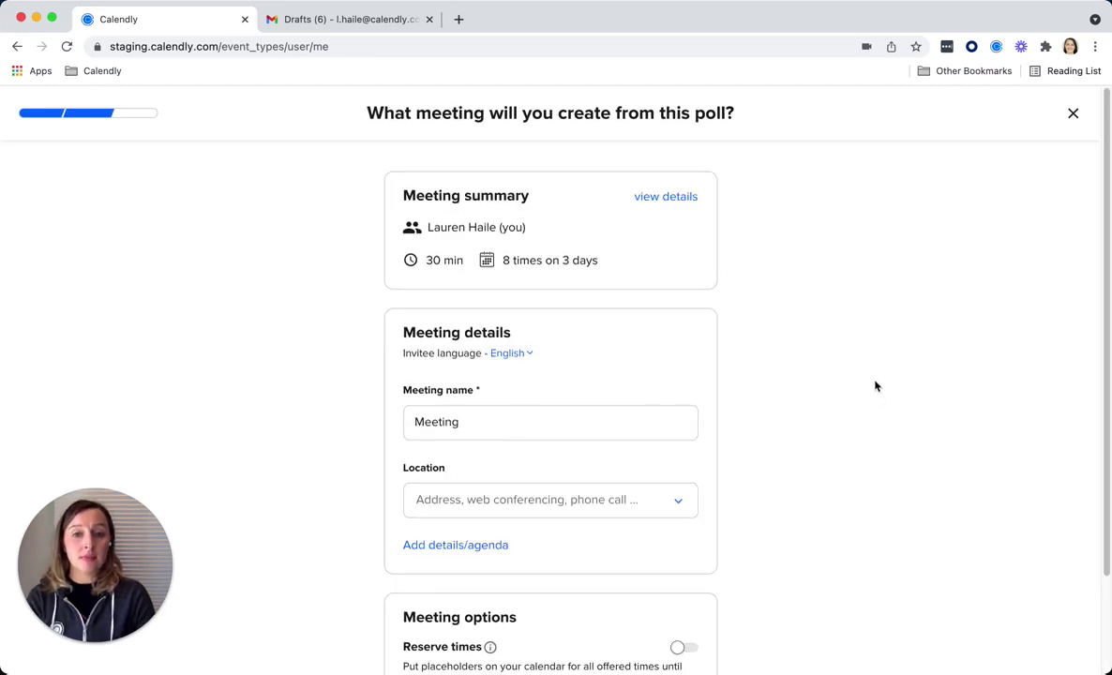
# - Open the Location type list on the poll's meeting details to find In-person meeting
pyautogui.scroll(-2, 872, 383)
pyautogui.scroll(-3, 872, 384)
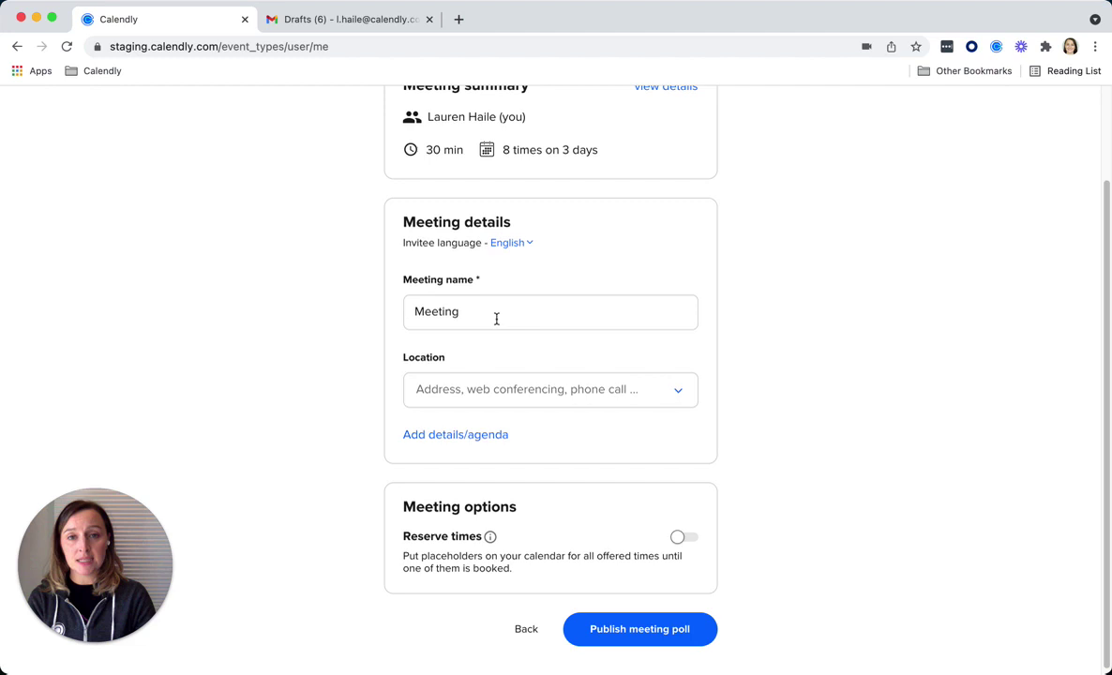
pyautogui.click(552, 402)
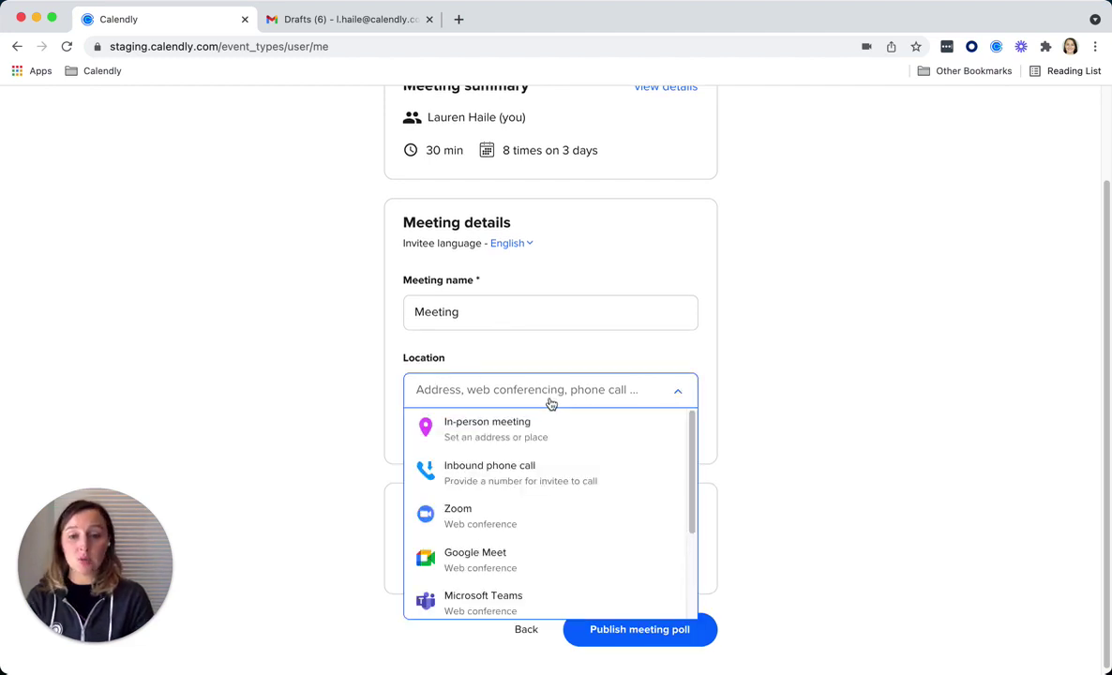
pyautogui.scroll(-3, 629, 518)
pyautogui.scroll(3, 633, 517)
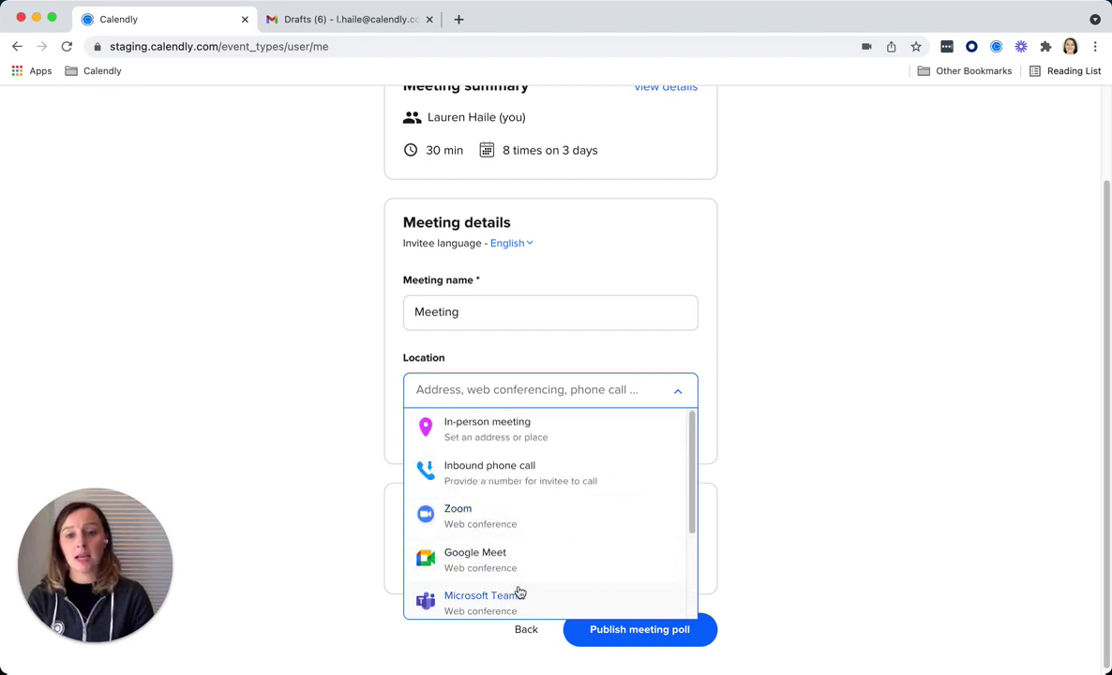
# - Make the location an in-person meeting at address 'Calendly HQ'
pyautogui.click(586, 438)
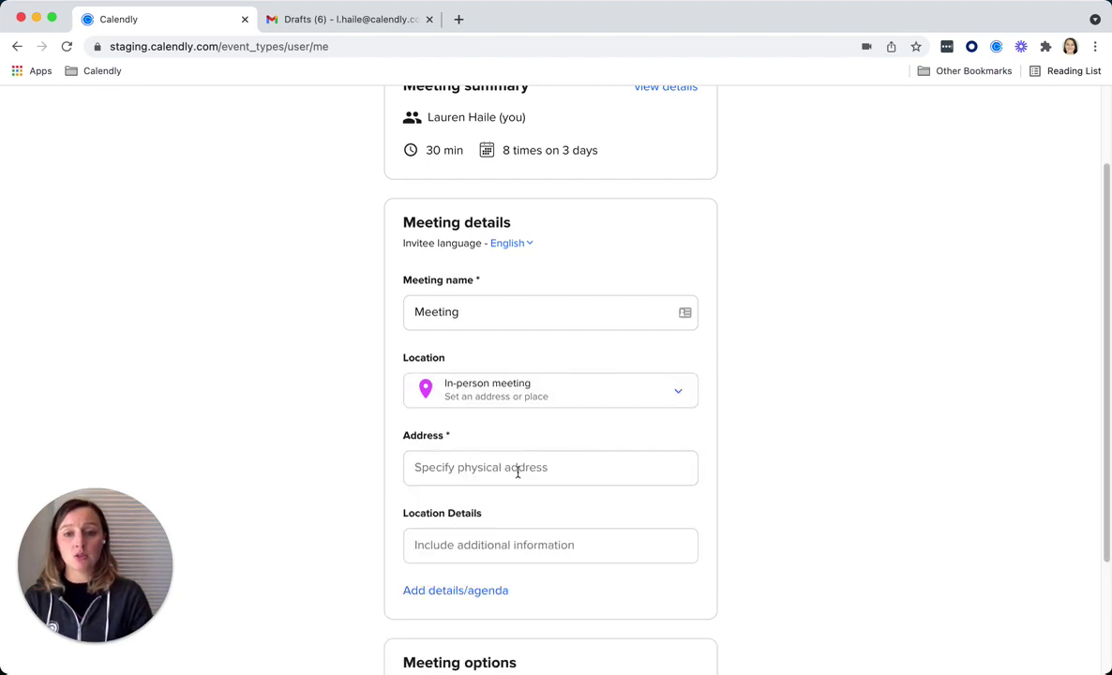
pyautogui.click(514, 467)
pyautogui.write('Calendly H')
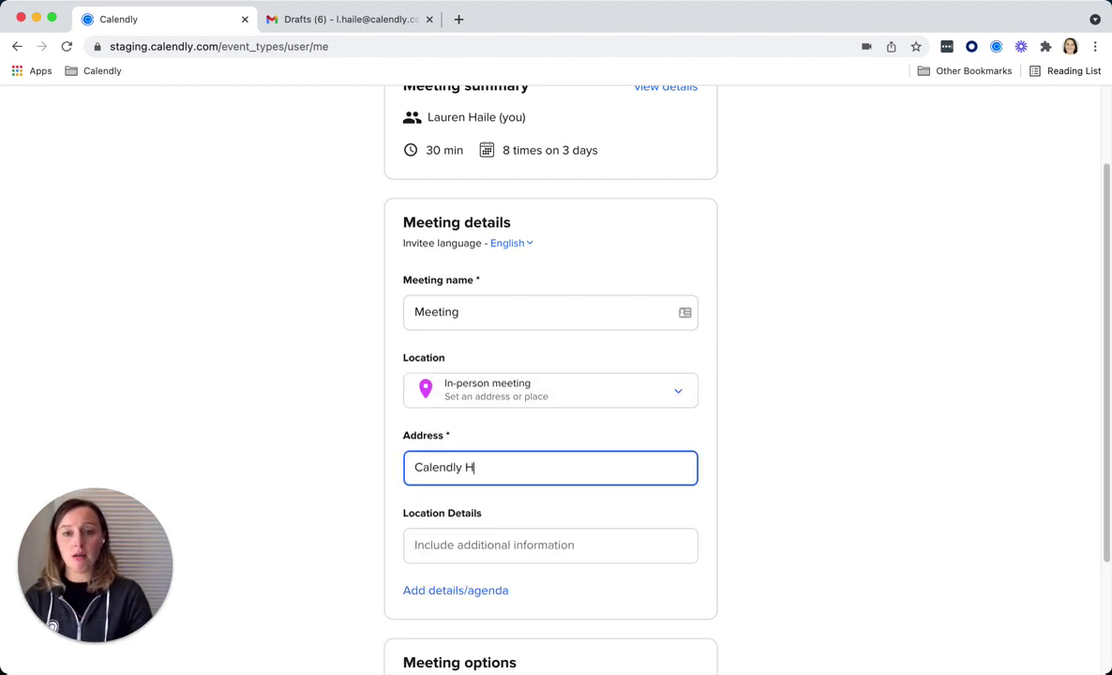
pyautogui.write('Q')
pyautogui.click(836, 454)
# - Turn on Reserve times and publish the meeting poll
pyautogui.scroll(-3, 840, 457)
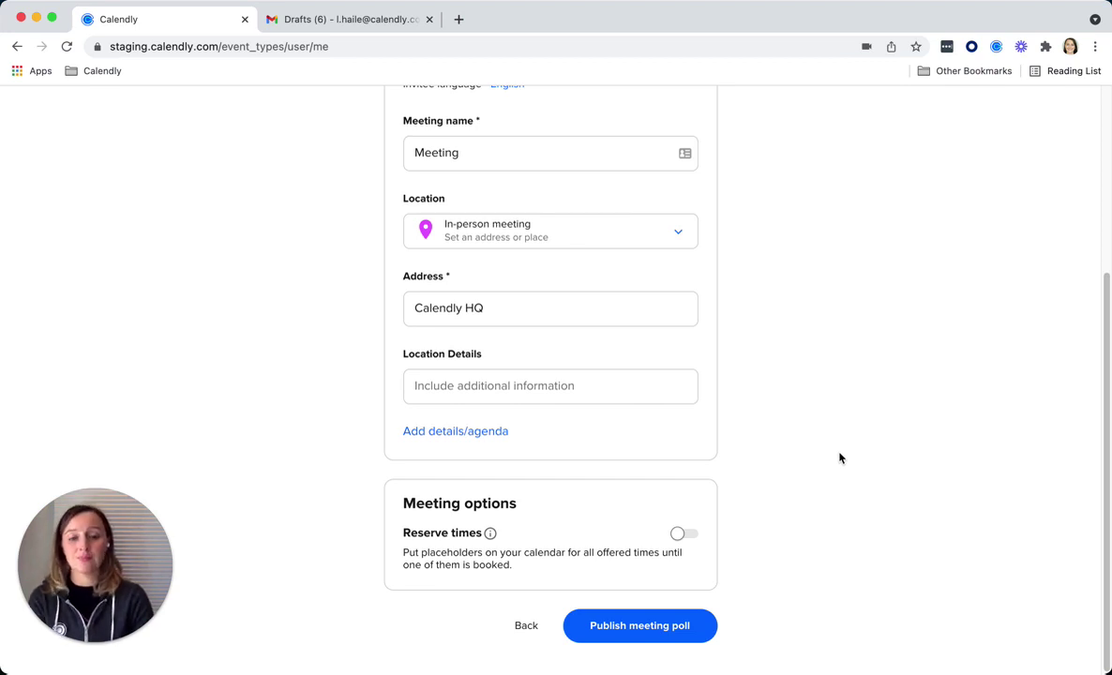
pyautogui.click(689, 536)
pyautogui.click(680, 637)
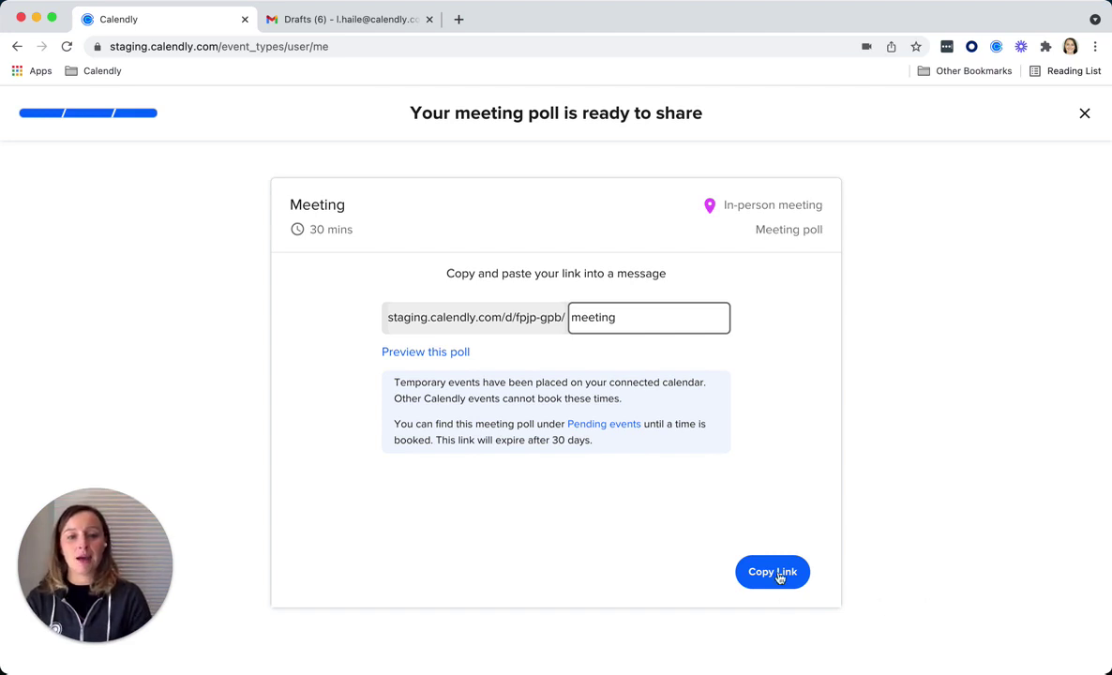
# - Copy the poll's share link and load it in a new browser tab as an invitee
pyautogui.click(778, 575)
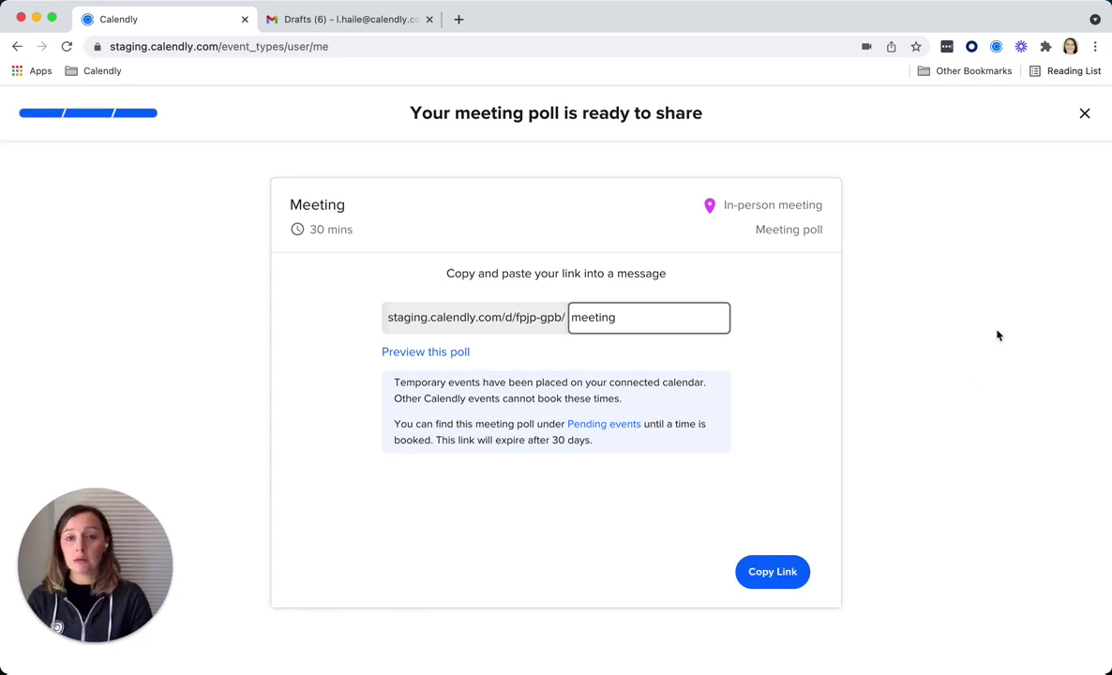
pyautogui.click(460, 19)
pyautogui.press('Return')
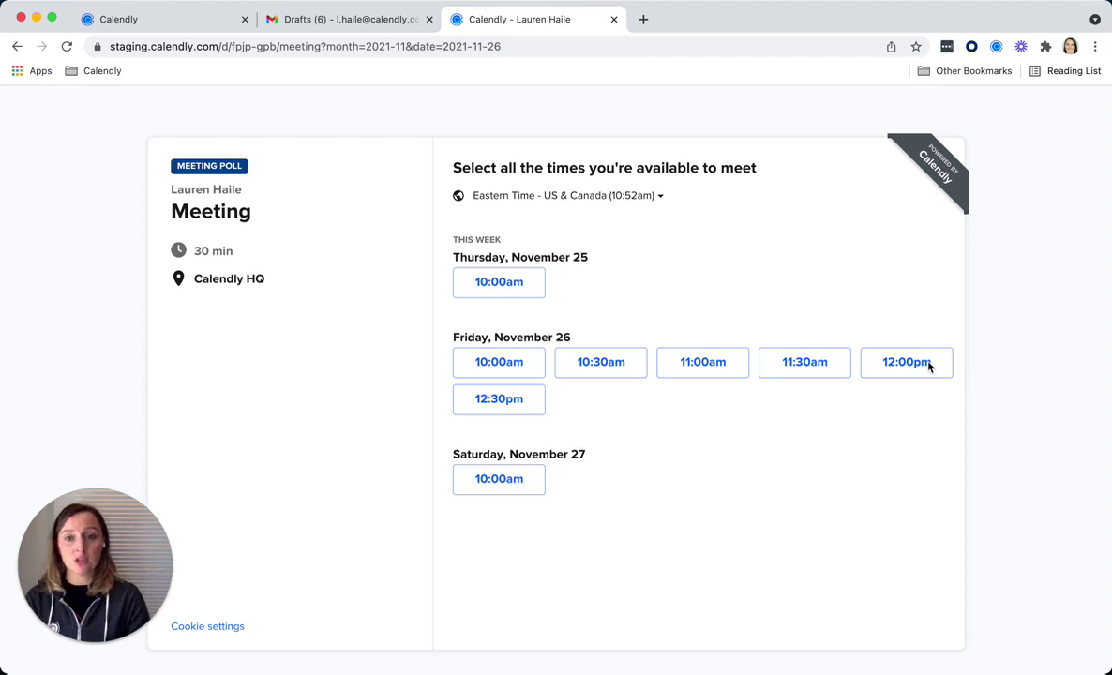
# - Vote for Thursday 10:00am, Friday 10:00am and 10:30am, and Saturday 10:00am
pyautogui.click(523, 284)
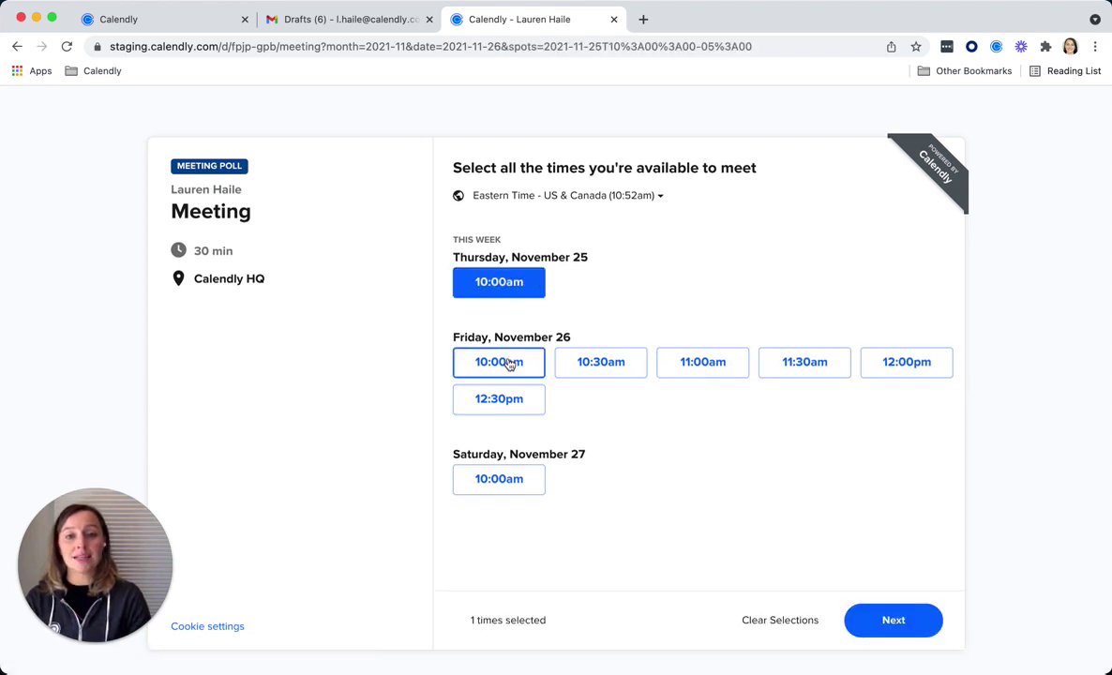
pyautogui.click(509, 364)
pyautogui.click(622, 366)
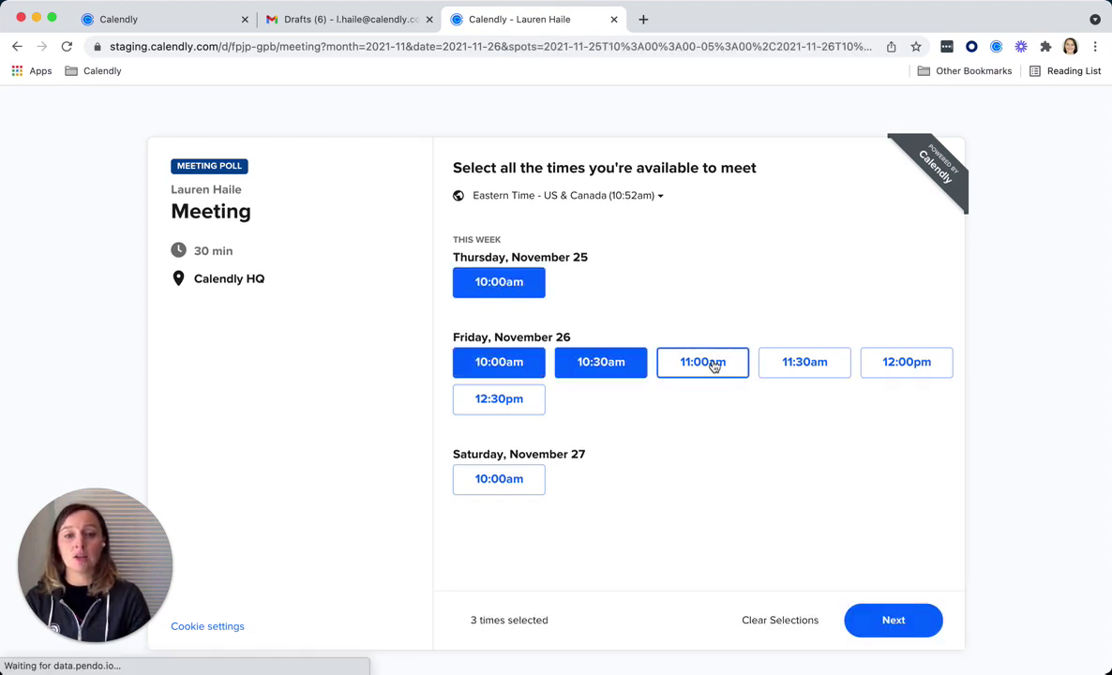
pyautogui.click(505, 481)
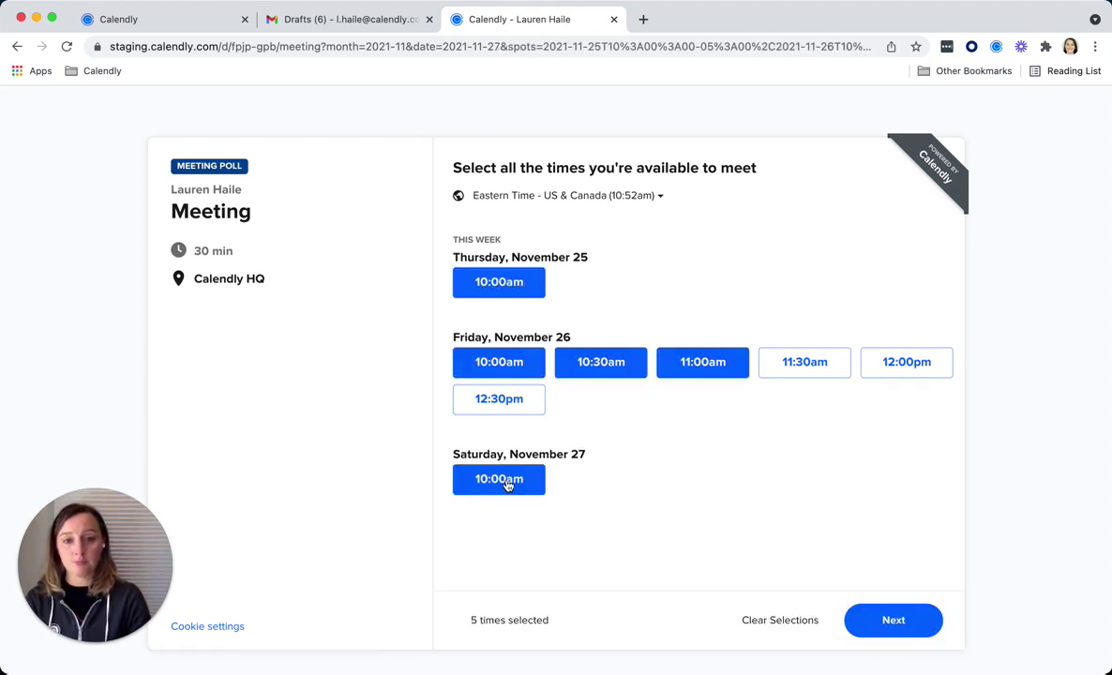
pyautogui.click(898, 620)
# - Enter the invitee's name and e-mail, share the times, and return to the host's tab
pyautogui.click(613, 295)
pyautogui.write('Jenn')
pyautogui.press('Tab')
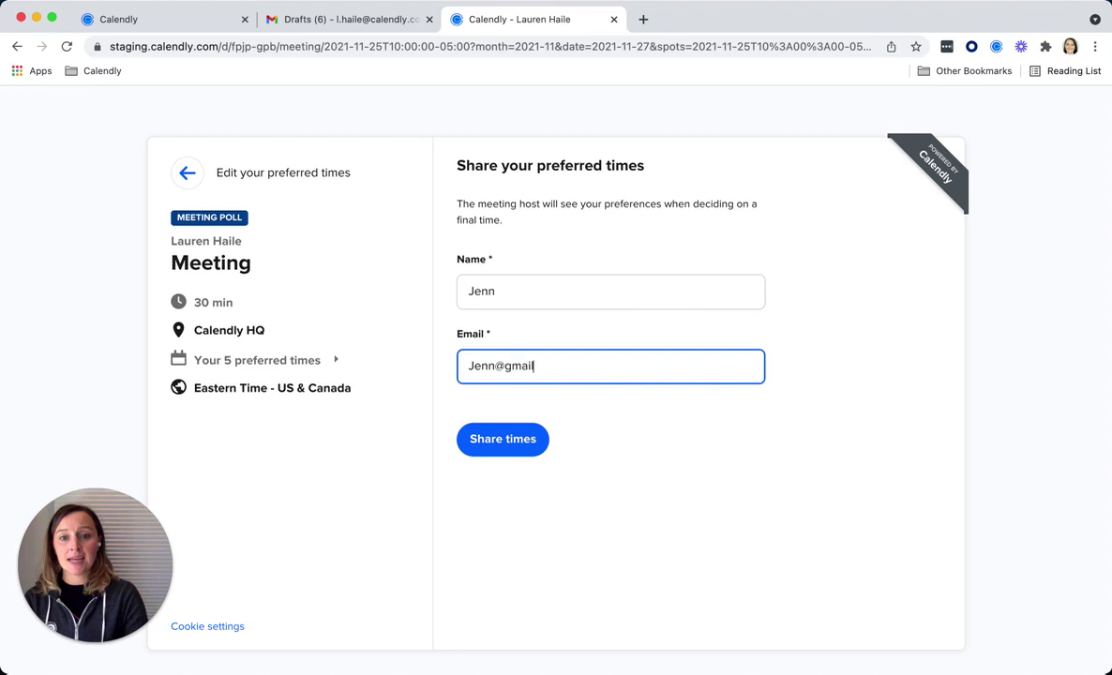
pyautogui.click(501, 452)
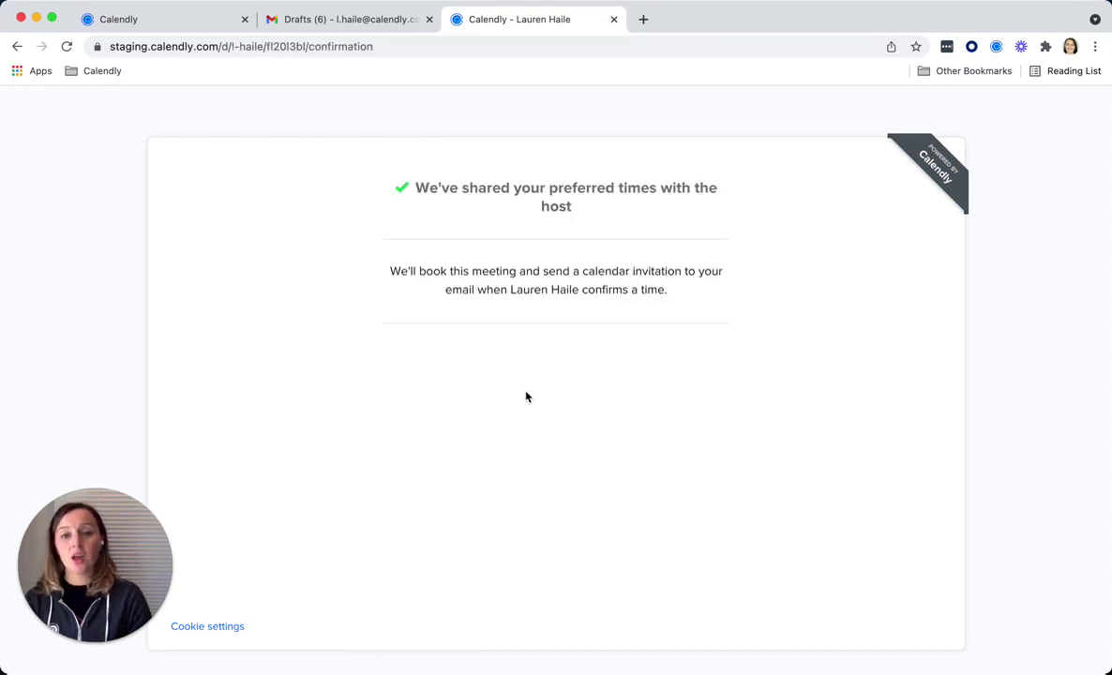
pyautogui.click(188, 23)
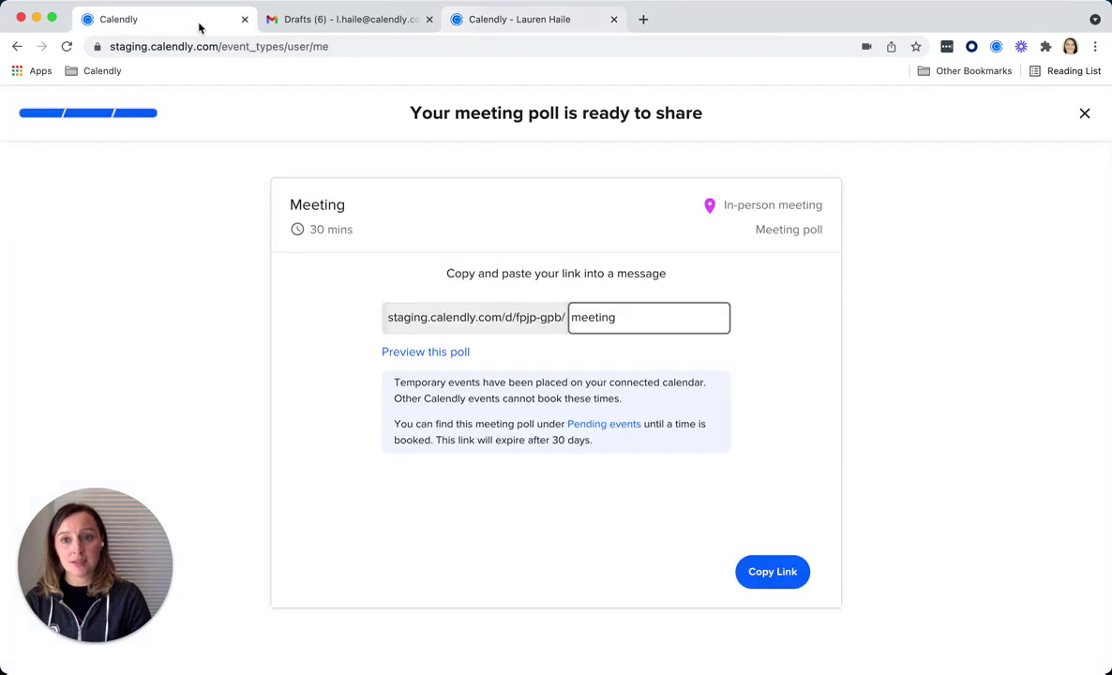
# - Show the pending Meeting poll's details and scroll to its Top Times votes
pyautogui.click(630, 427)
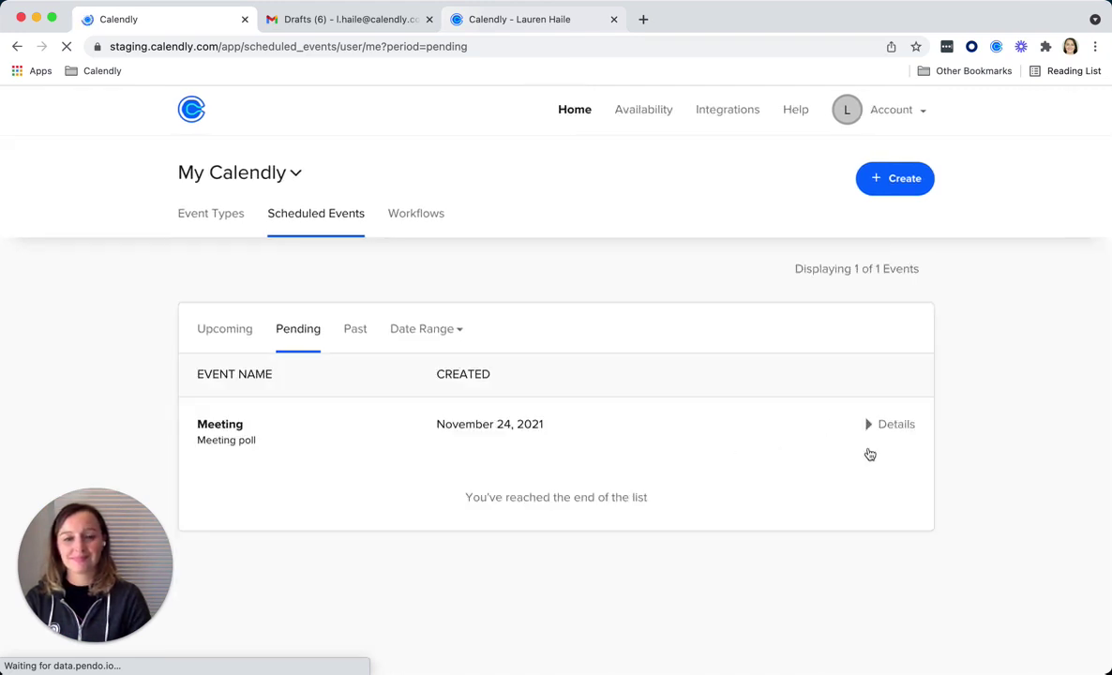
pyautogui.click(873, 425)
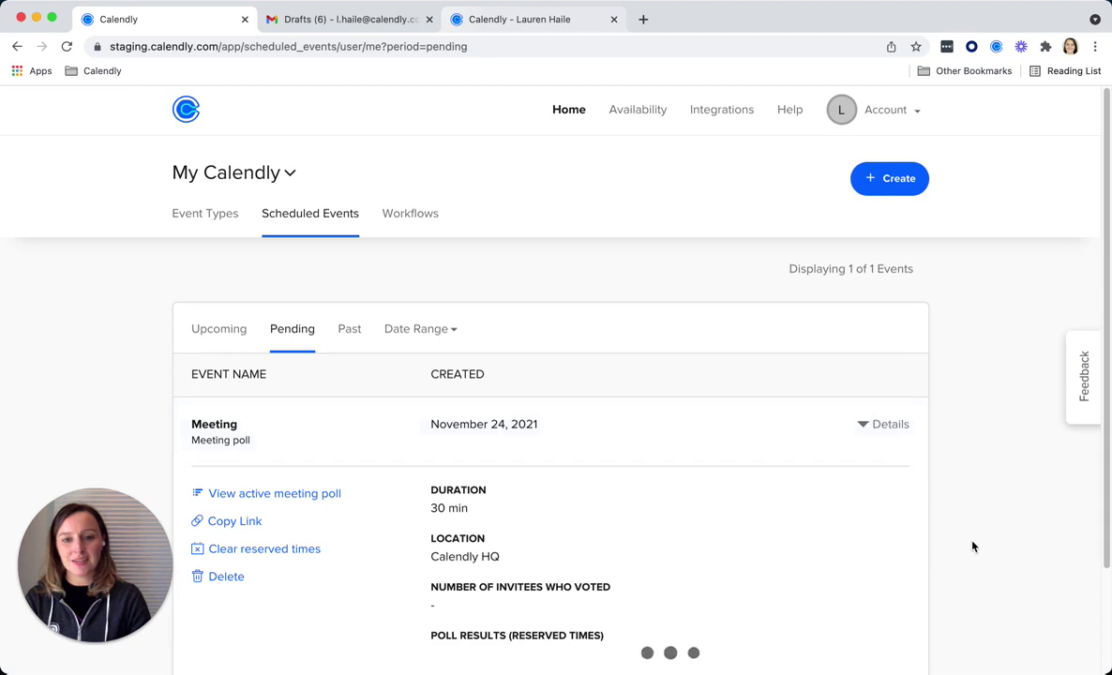
pyautogui.scroll(-5, 966, 544)
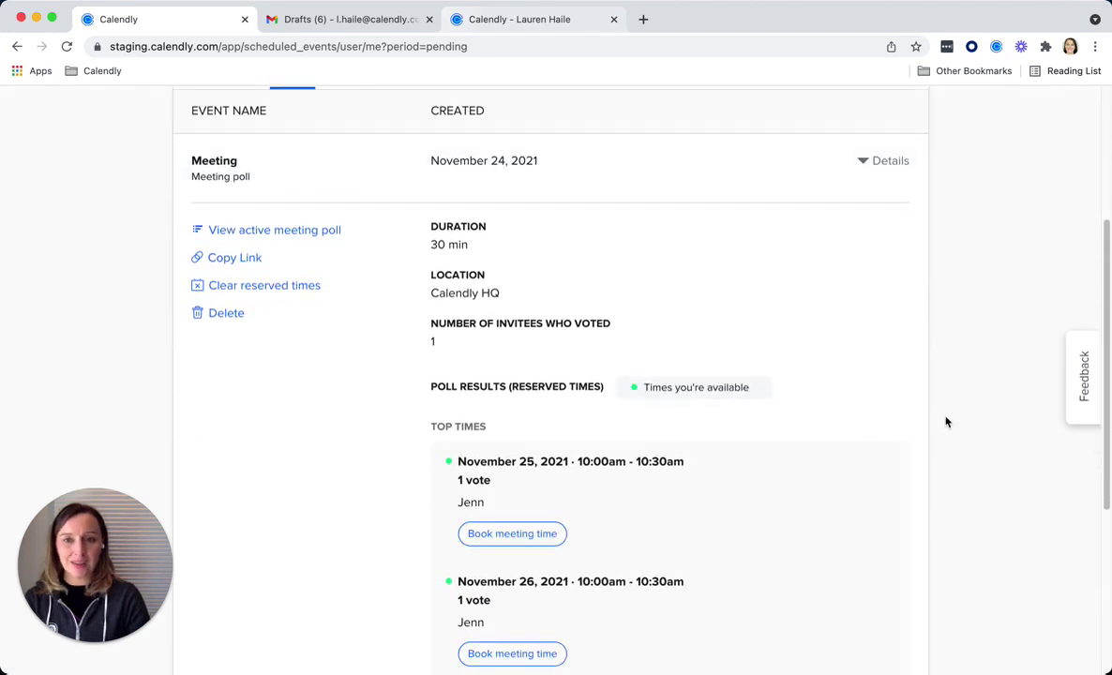
pyautogui.scroll(-5, 947, 422)
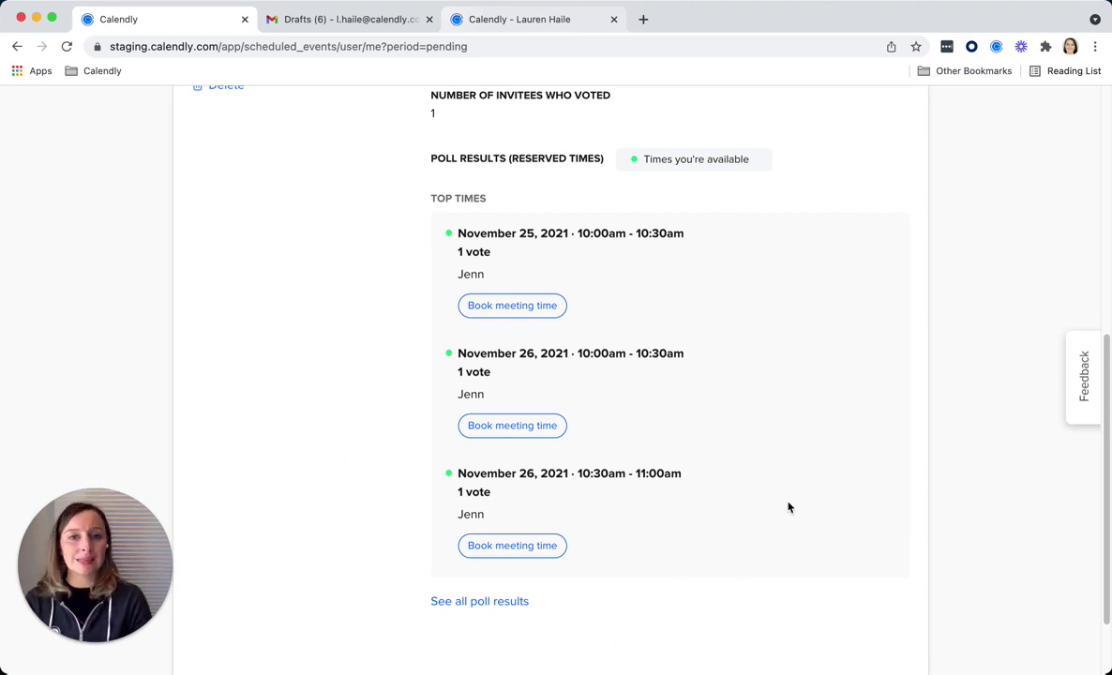
# - Book the Meeting at the November 25, 10:00am top time and confirm
pyautogui.click(527, 306)
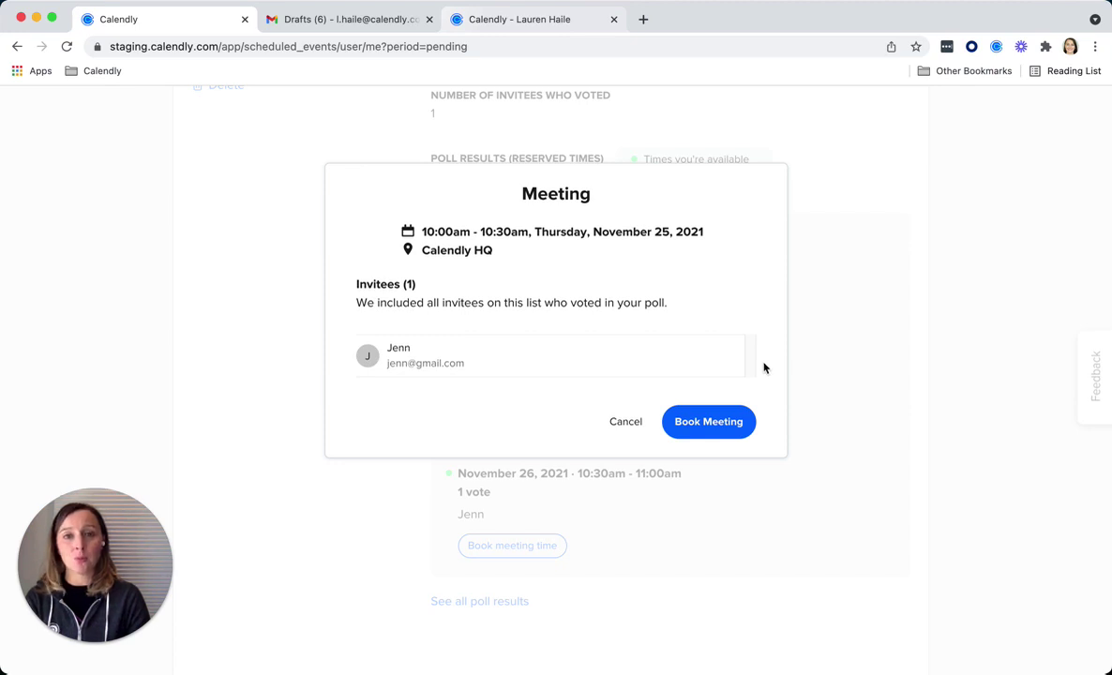
pyautogui.click(738, 427)
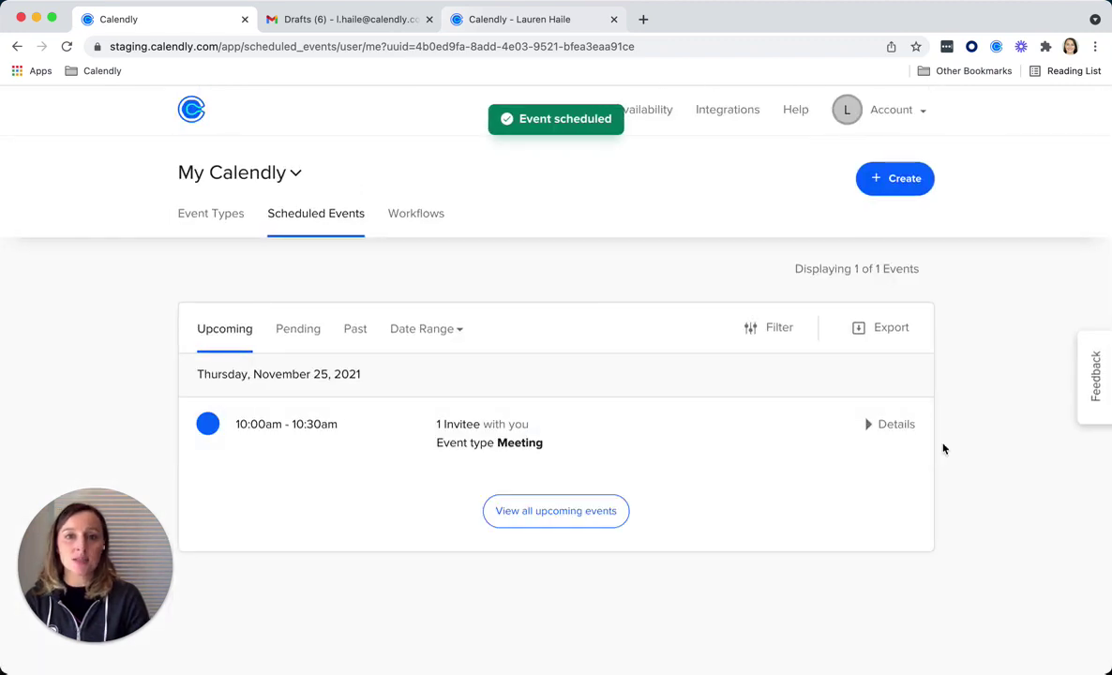
# - Expand the upcoming Thursday 10:00am Meeting to view its Calendly HQ location and invitee list
pyautogui.click(867, 425)
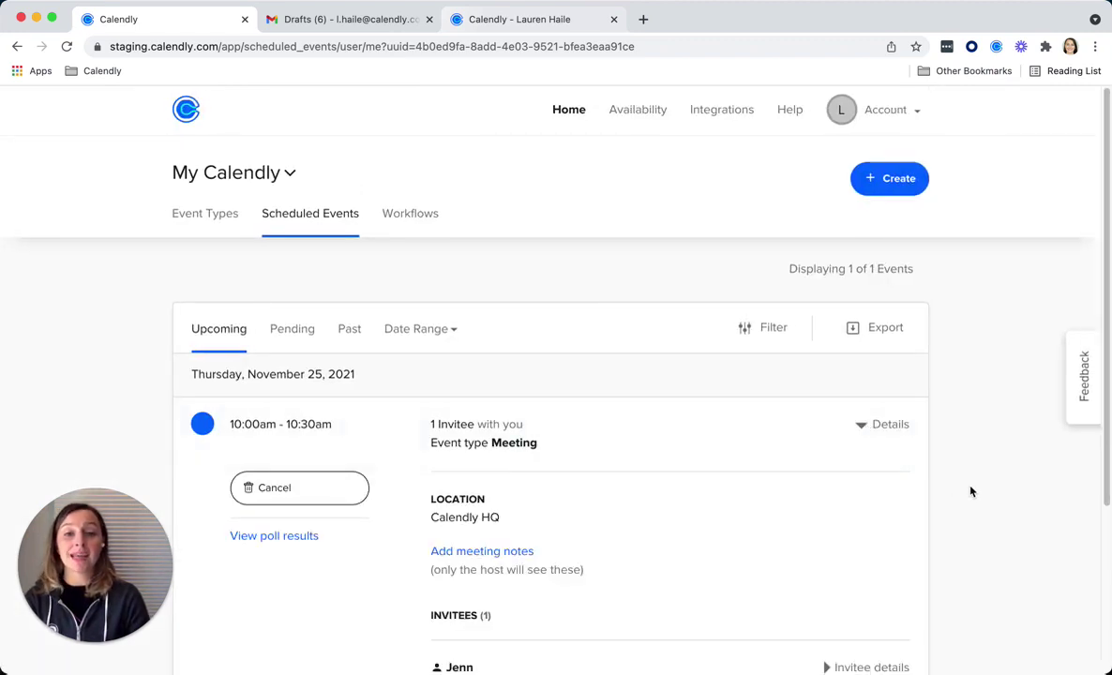
pyautogui.scroll(-2, 971, 482)
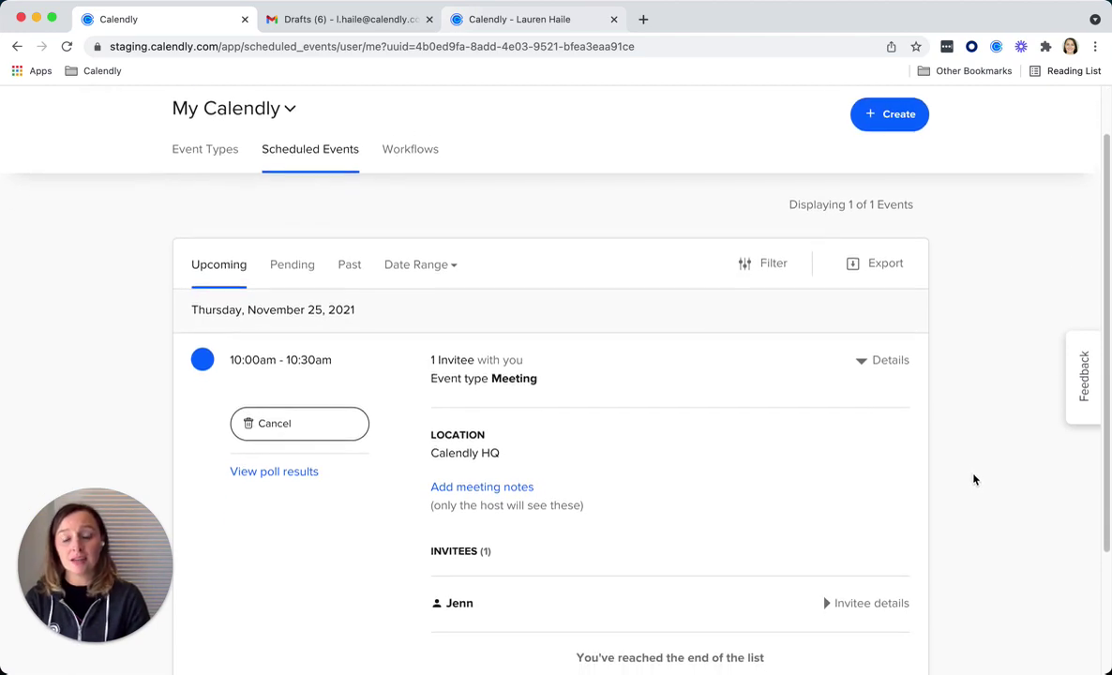
pyautogui.scroll(-3, 974, 479)
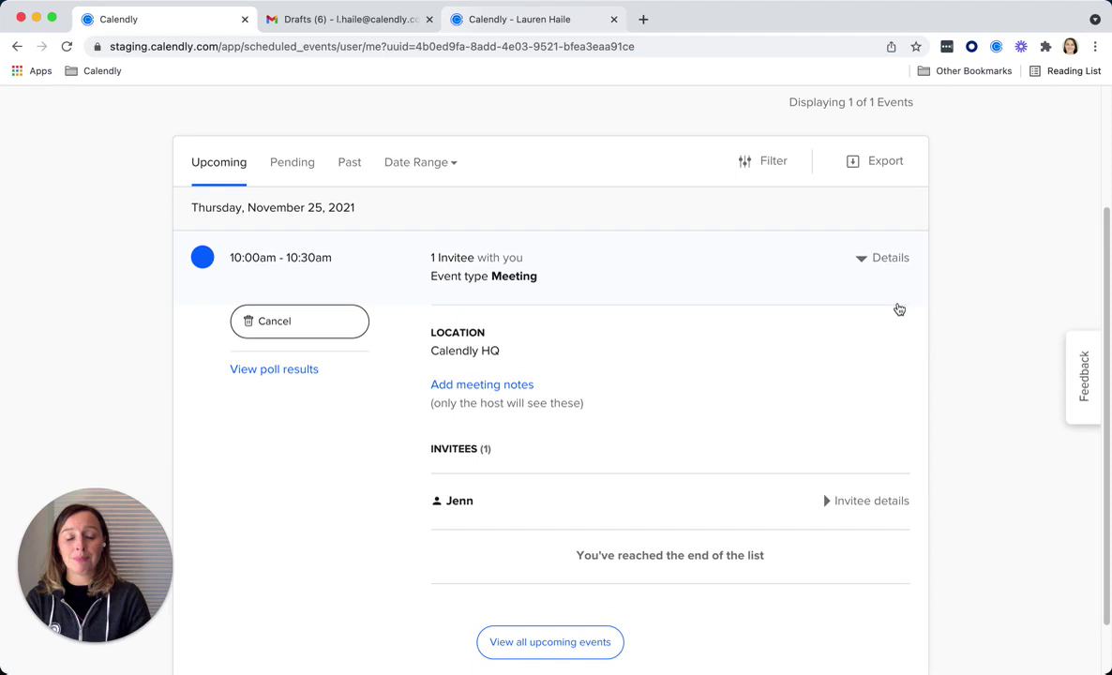